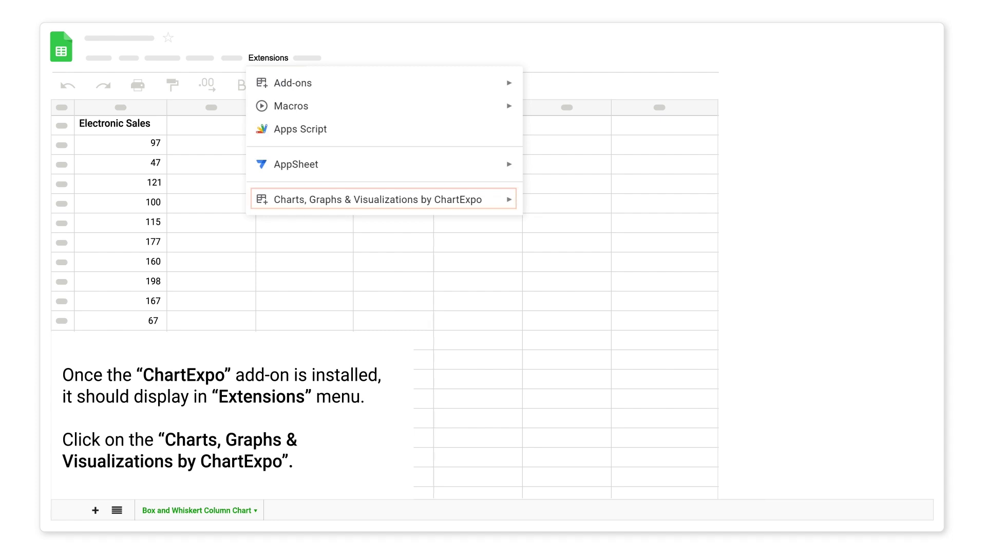
- Launch the ChartExpo add-on from its options submenu
{"action": "left_click", "coordinate": [507, 199]}
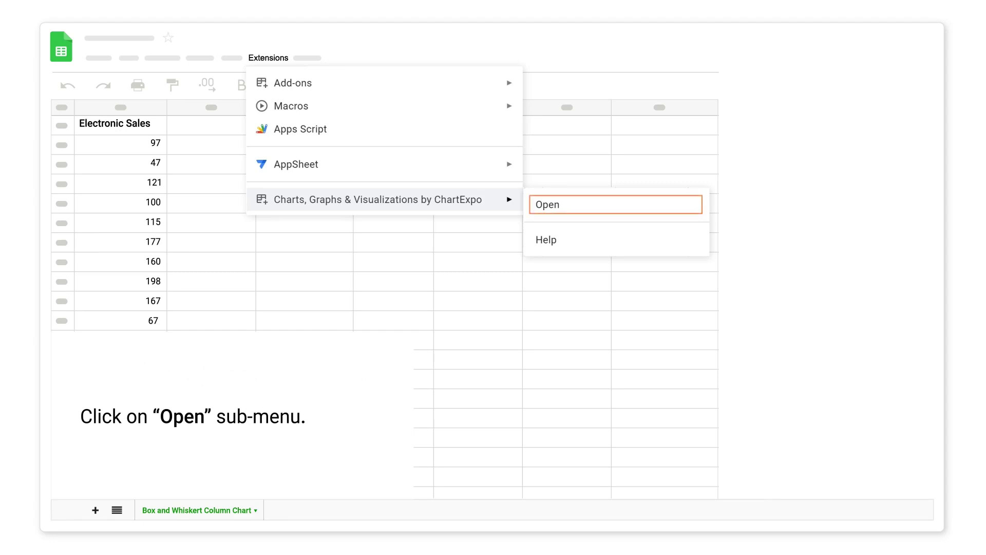
{"action": "left_click", "coordinate": [548, 204]}
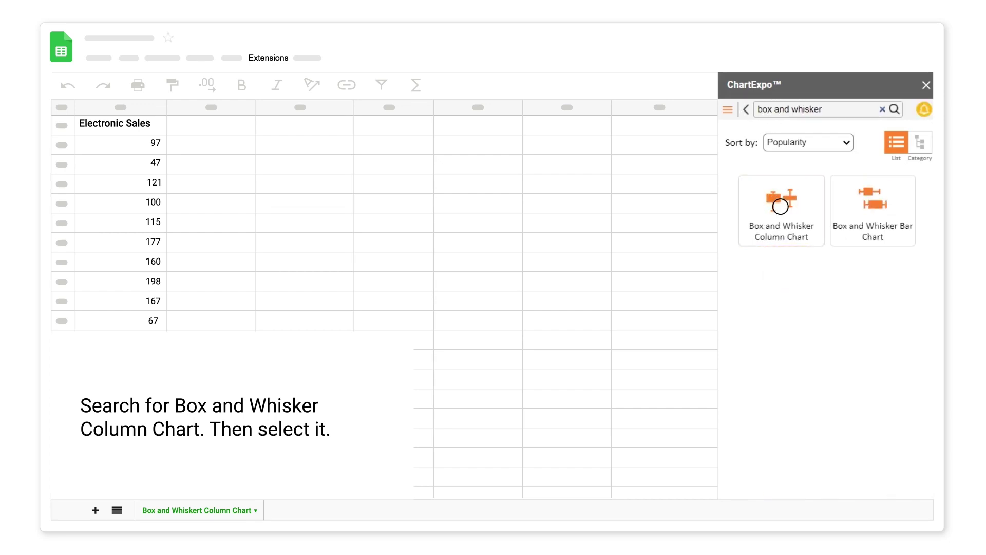
- Pick the Box and Whisker Column Chart type and use the Box and Whisker Column Chart sheet as data
{"action": "left_click", "coordinate": [780, 206]}
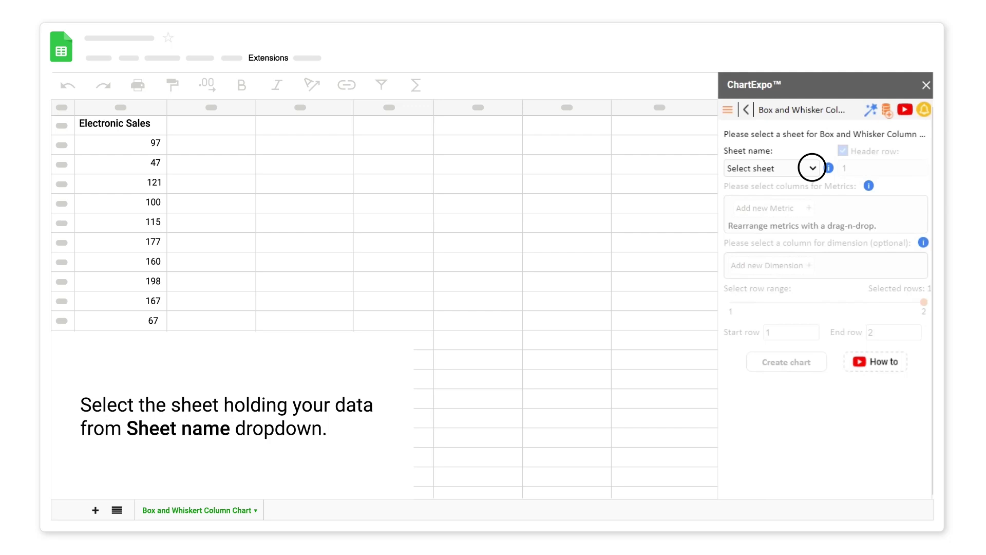
{"action": "left_click", "coordinate": [812, 168]}
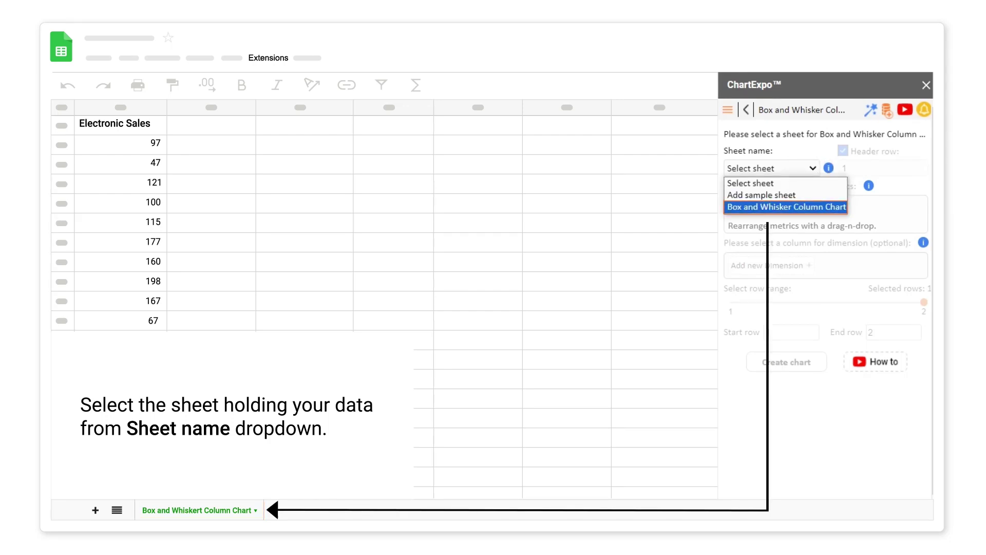
{"action": "left_click", "coordinate": [781, 207]}
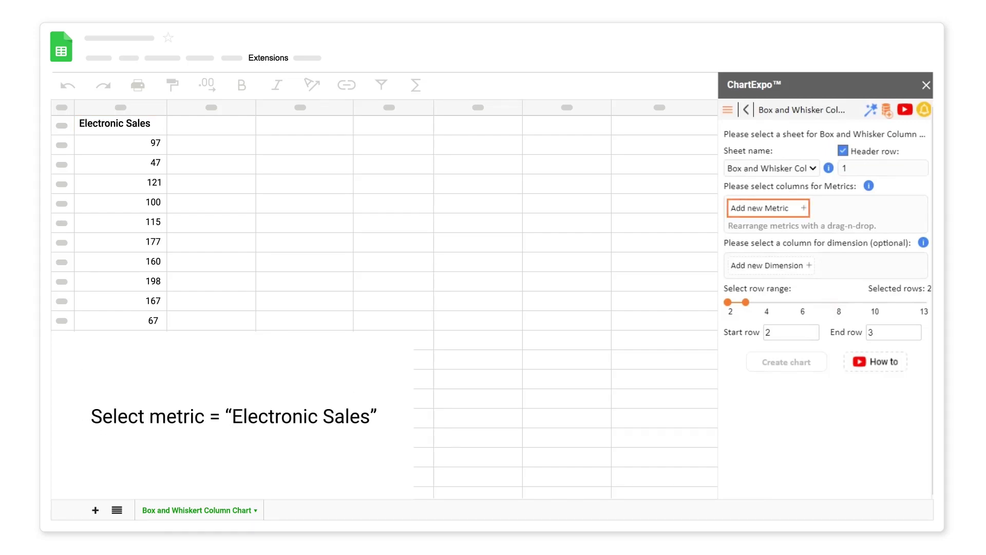
- Add Electronics Sales as the metric over rows 2–13 and generate the chart
{"action": "left_click", "coordinate": [803, 208]}
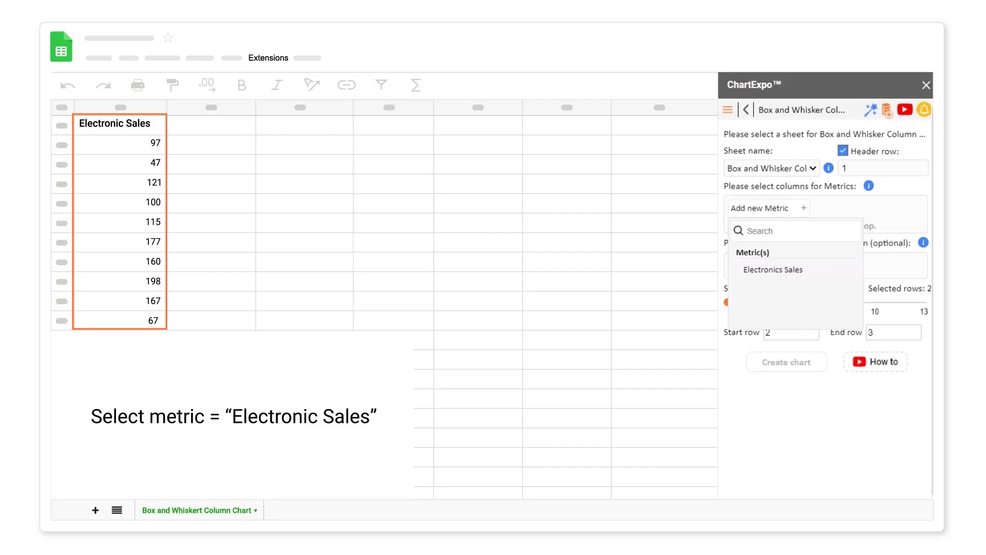
{"action": "left_click", "coordinate": [750, 269]}
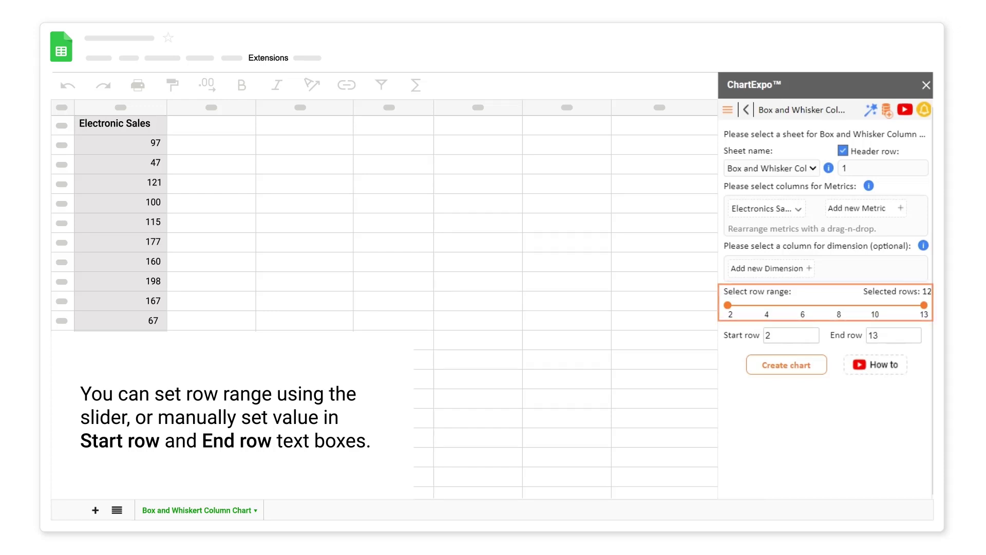
{"action": "left_click", "coordinate": [835, 305]}
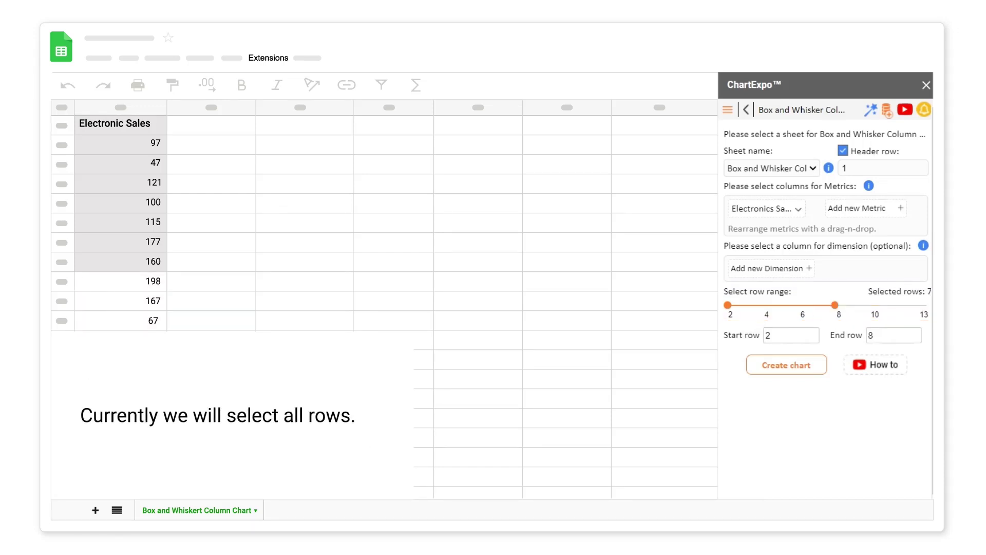
{"action": "left_click", "coordinate": [923, 305]}
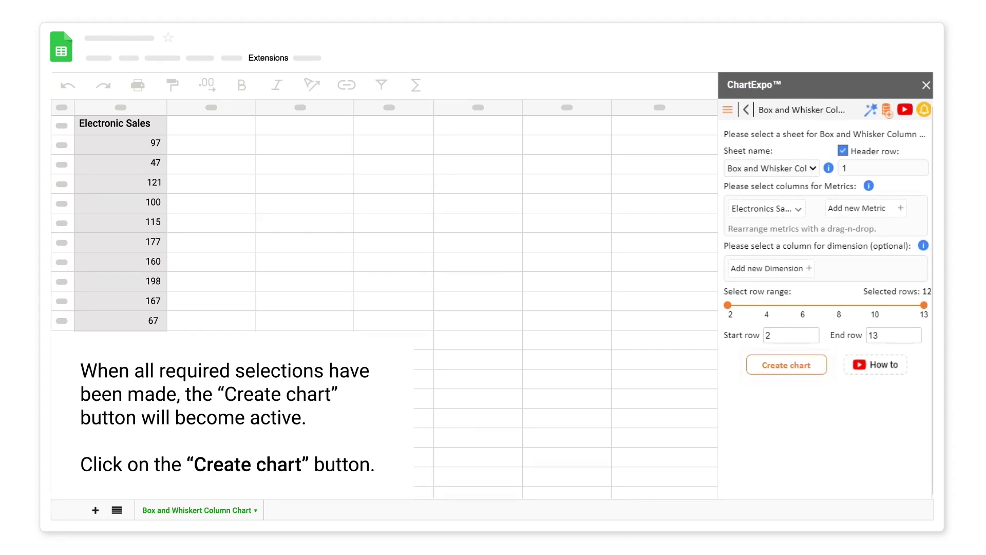
{"action": "left_click", "coordinate": [785, 365]}
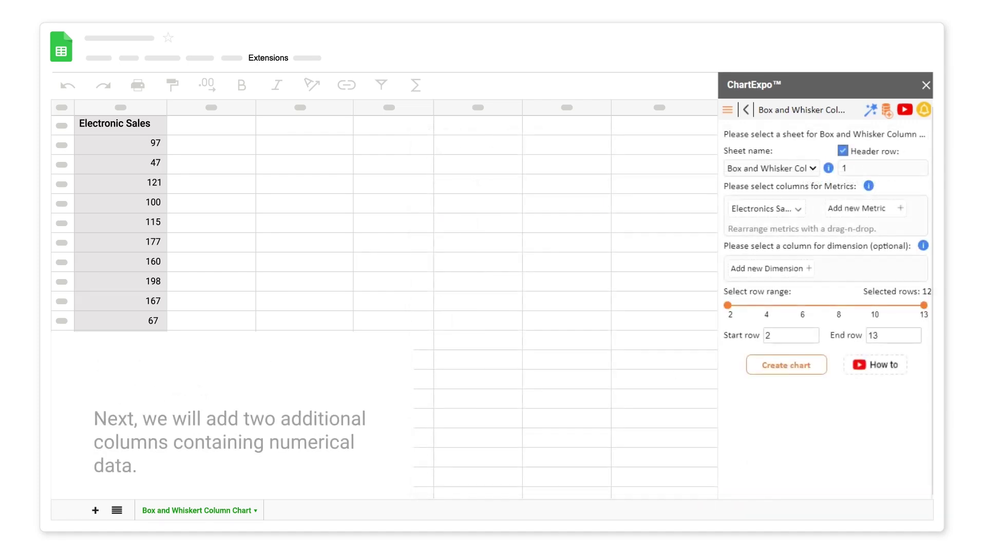
- Paste Furniture and Technology Sales into column B, add both as metrics, and regenerate the chart
{"action": "left_click", "coordinate": [211, 107]}
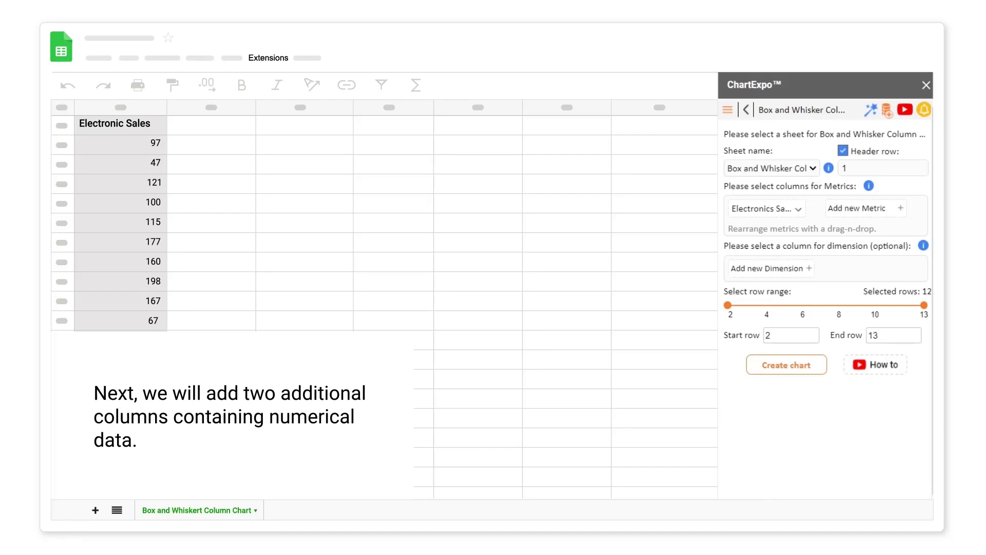
{"action": "key", "text": "ctrl+v"}
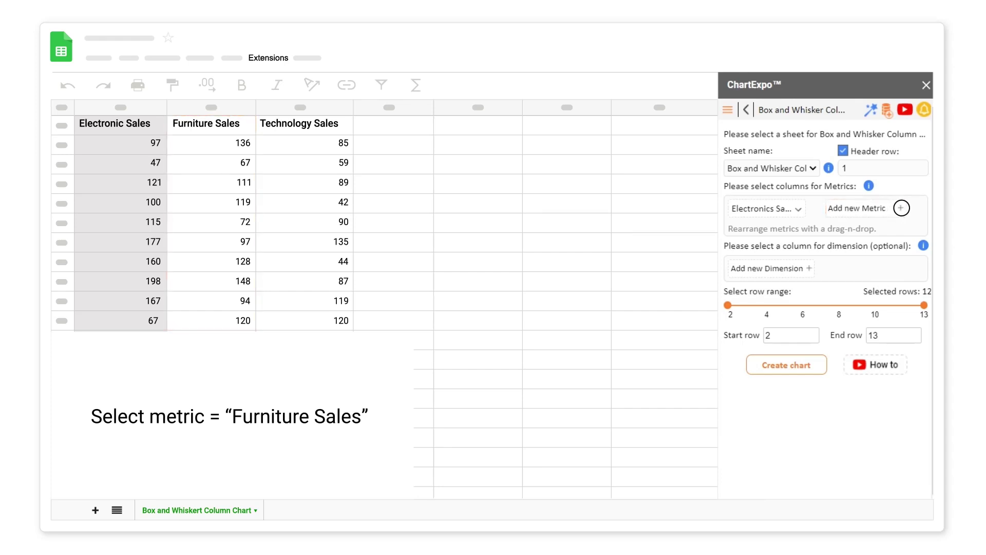
{"action": "left_click", "coordinate": [901, 208]}
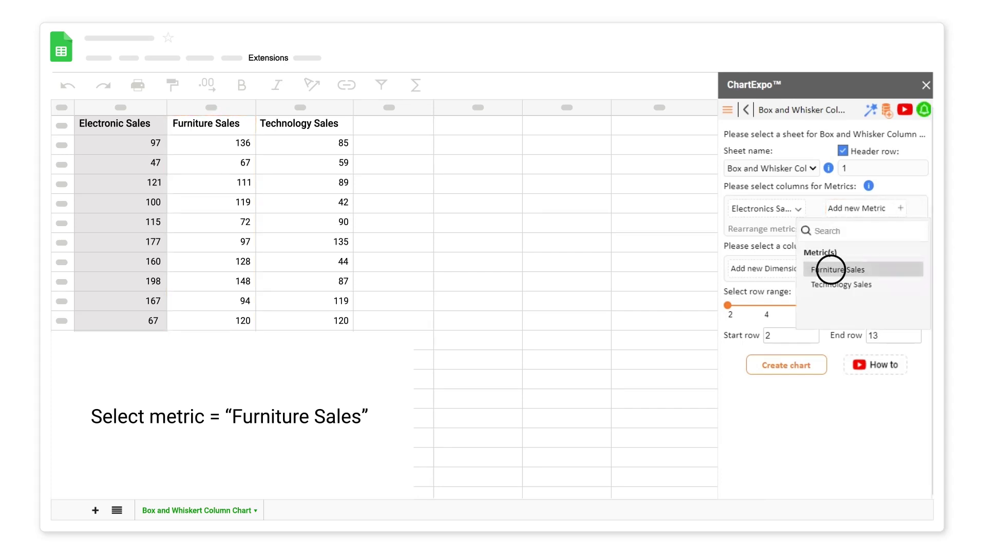
{"action": "left_click", "coordinate": [830, 269]}
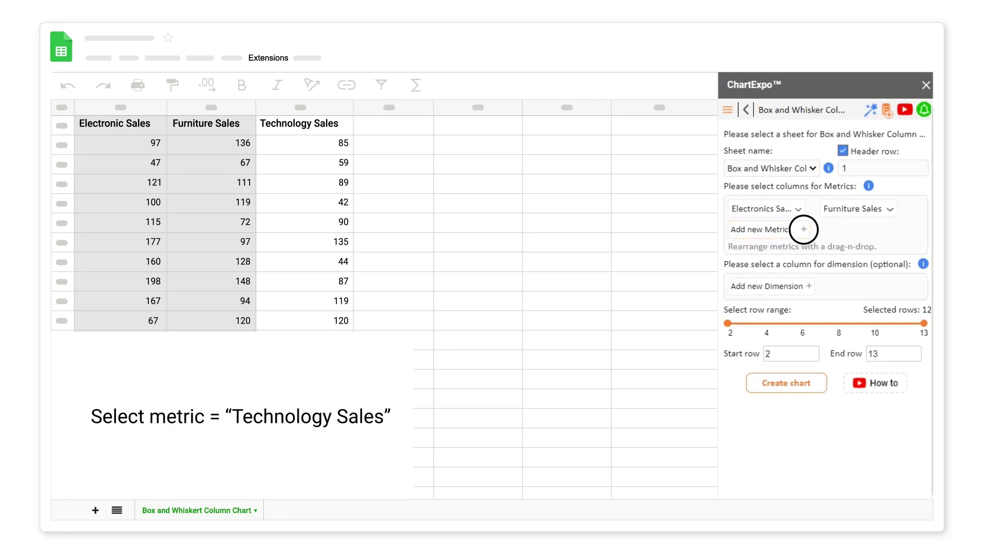
{"action": "left_click", "coordinate": [803, 230]}
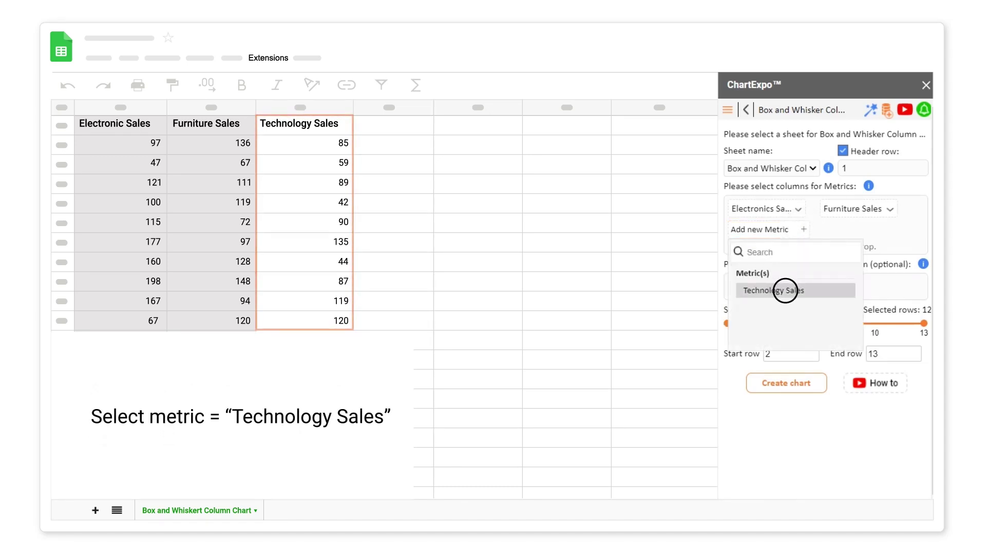
{"action": "left_click", "coordinate": [785, 291]}
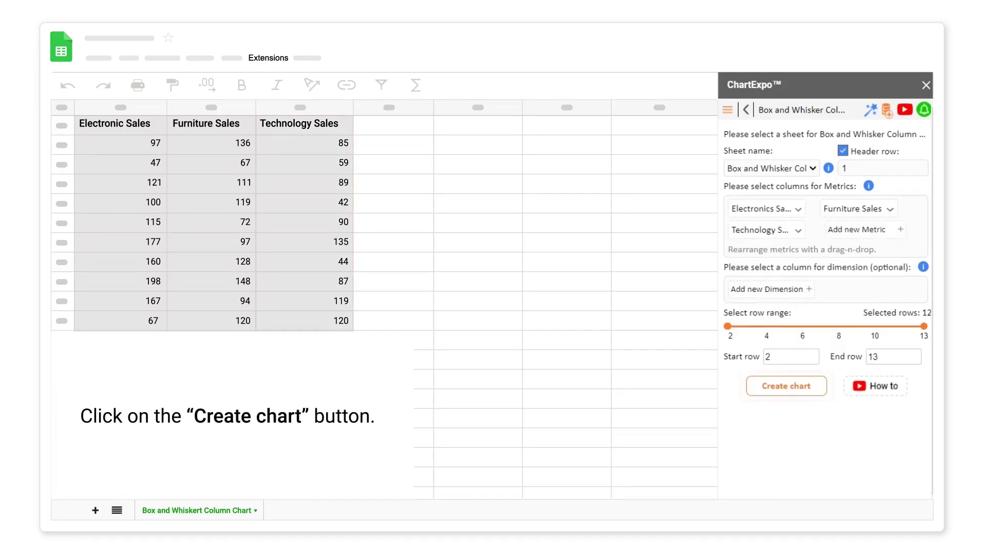
{"action": "left_click", "coordinate": [787, 385]}
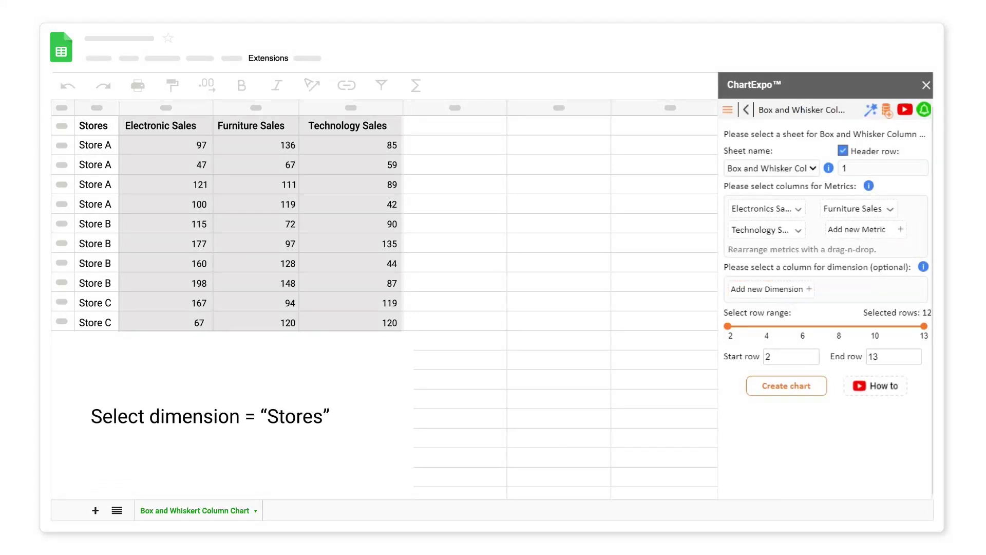
- Set Stores as the chart dimension and regenerate the preview grouped by store
{"action": "left_click", "coordinate": [756, 349]}
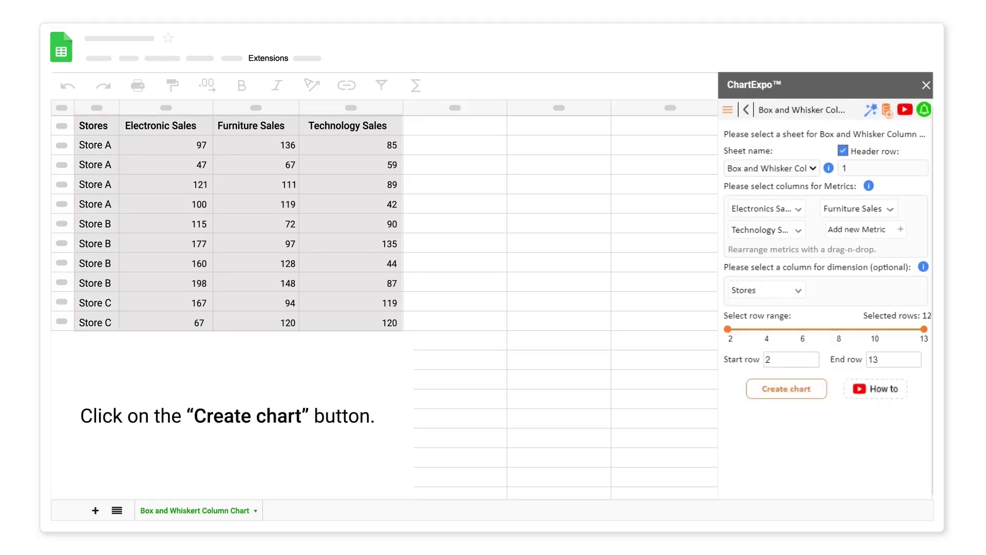
{"action": "left_click", "coordinate": [787, 389]}
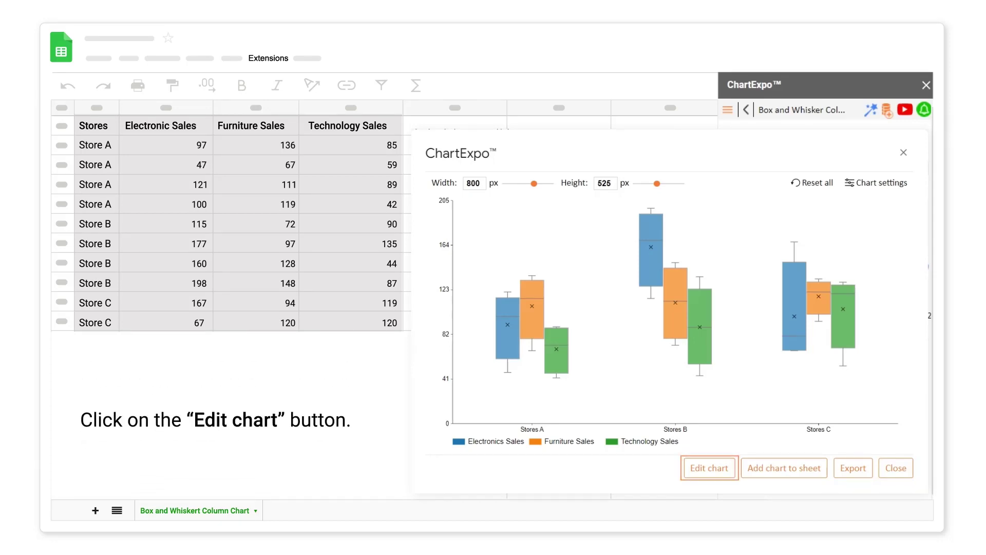
- Set the chart header to 'Sales of Product Categories in Different Stores'
{"action": "left_click", "coordinate": [708, 467]}
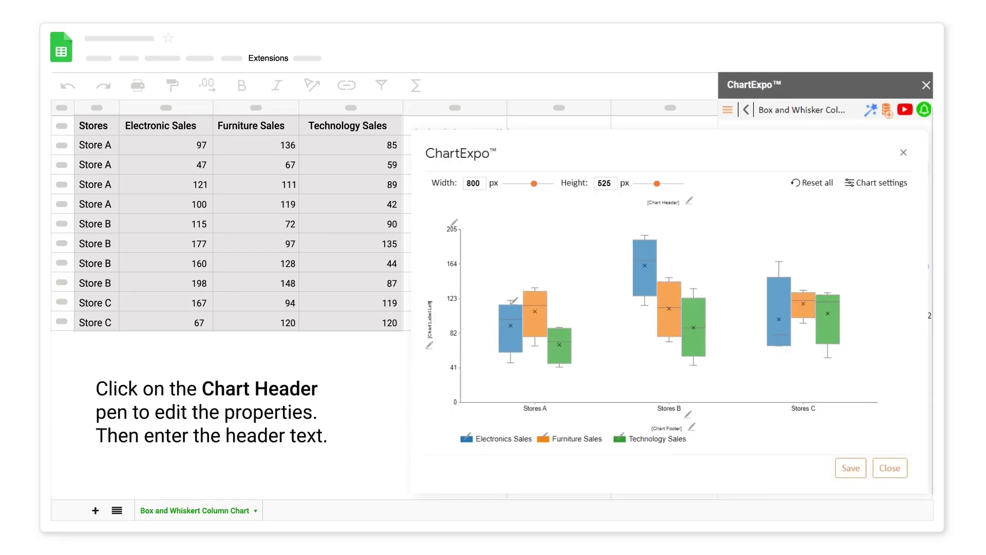
{"action": "left_click", "coordinate": [689, 200]}
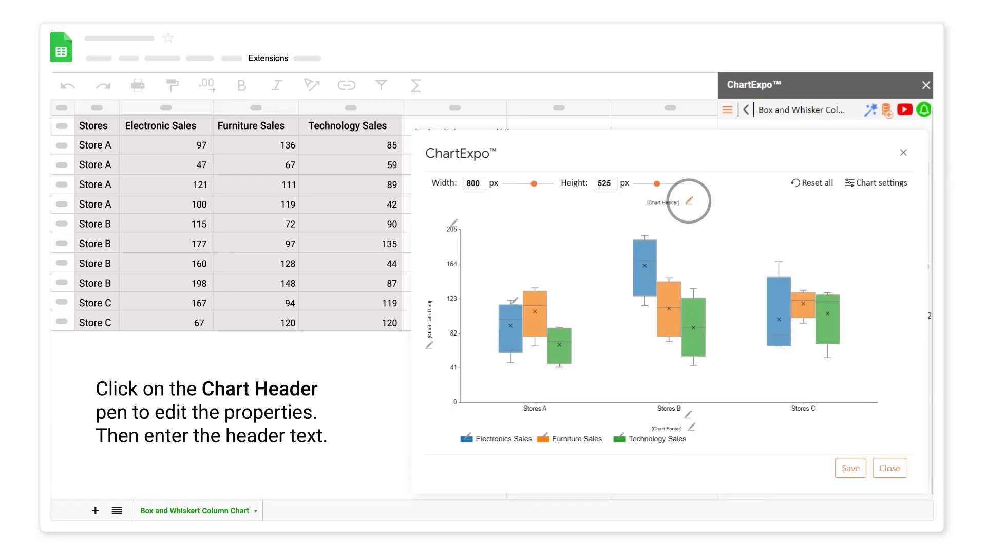
{"action": "left_click", "coordinate": [701, 229]}
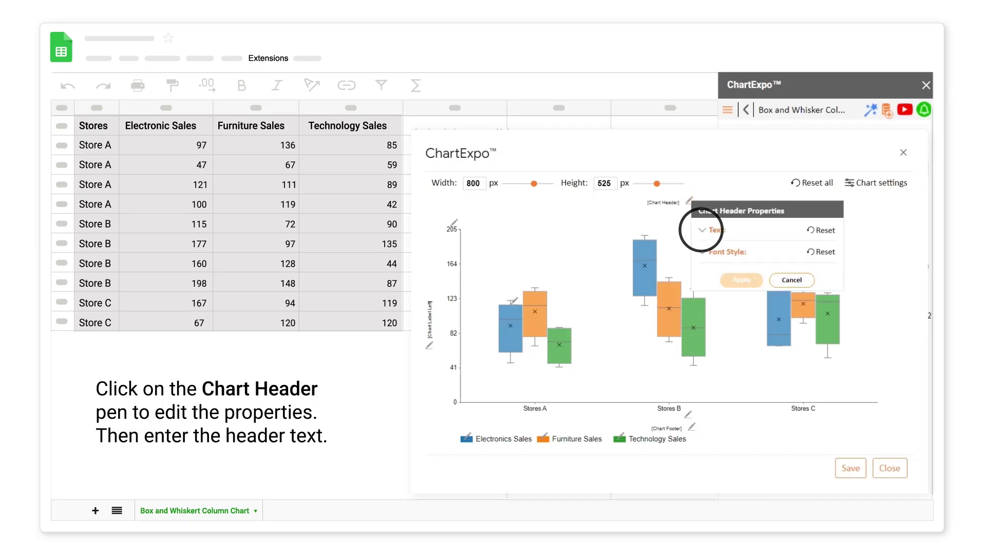
{"action": "left_click", "coordinate": [750, 252]}
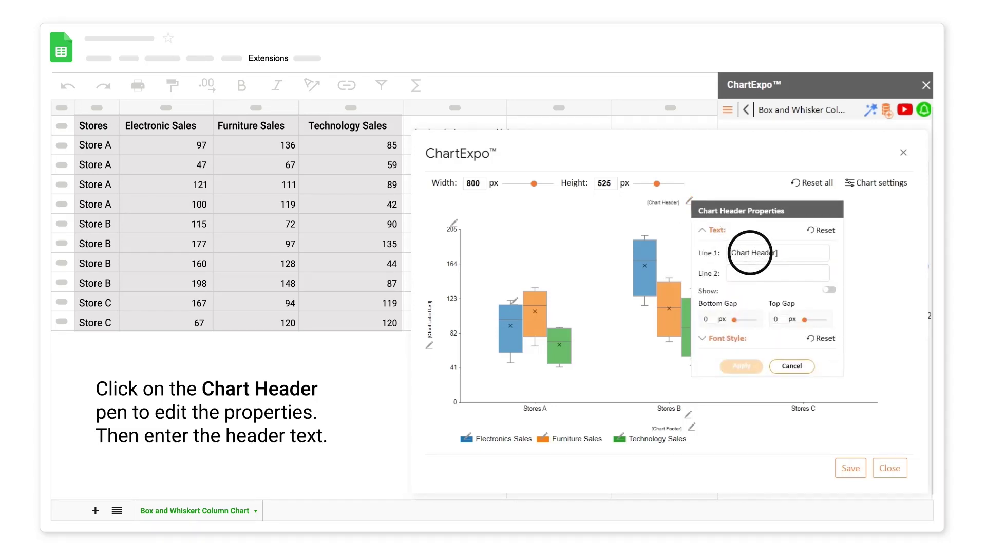
{"action": "type", "text": "Sales of Product Categories in"}
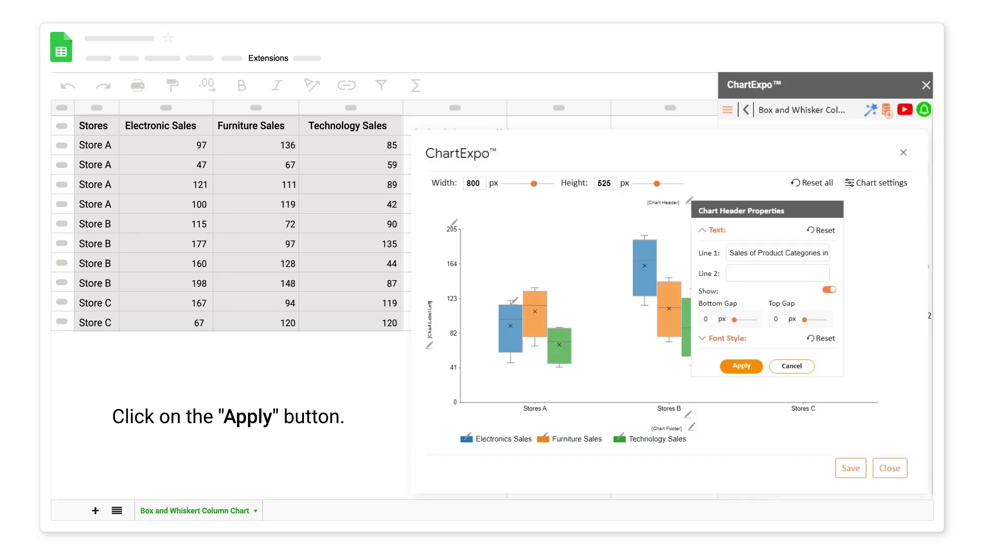
{"action": "left_click", "coordinate": [740, 366]}
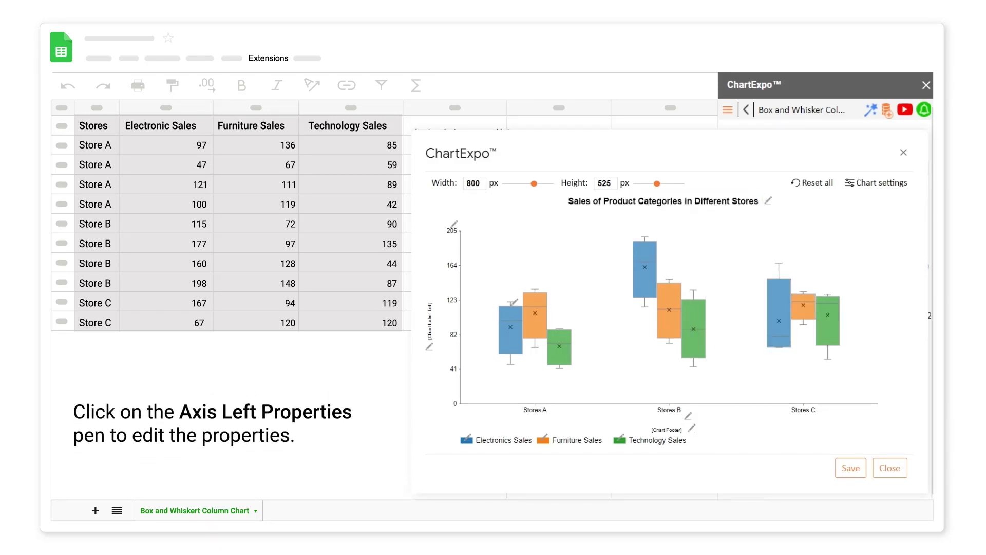
- Give the left y-axis labels a $ prefix
{"action": "left_click", "coordinate": [453, 224]}
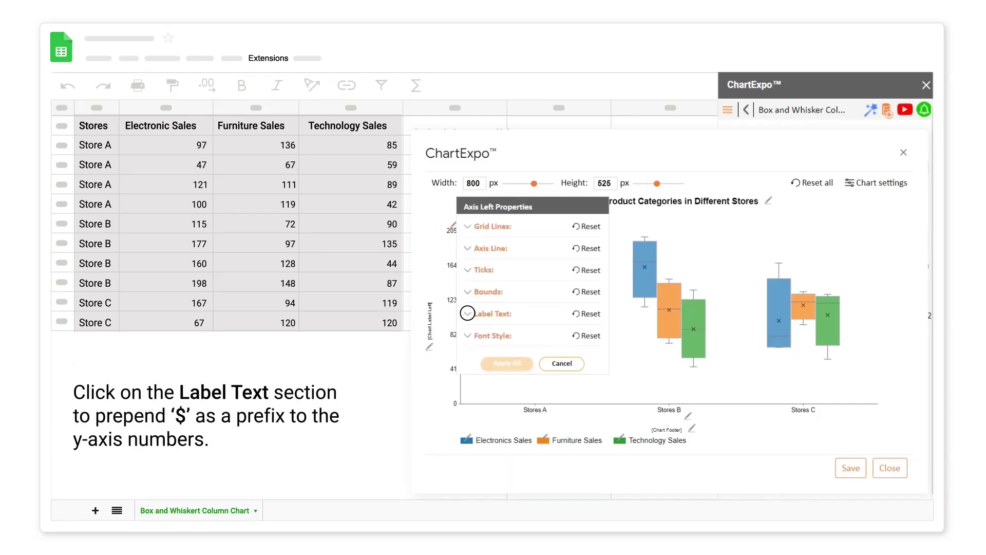
{"action": "left_click", "coordinate": [468, 313]}
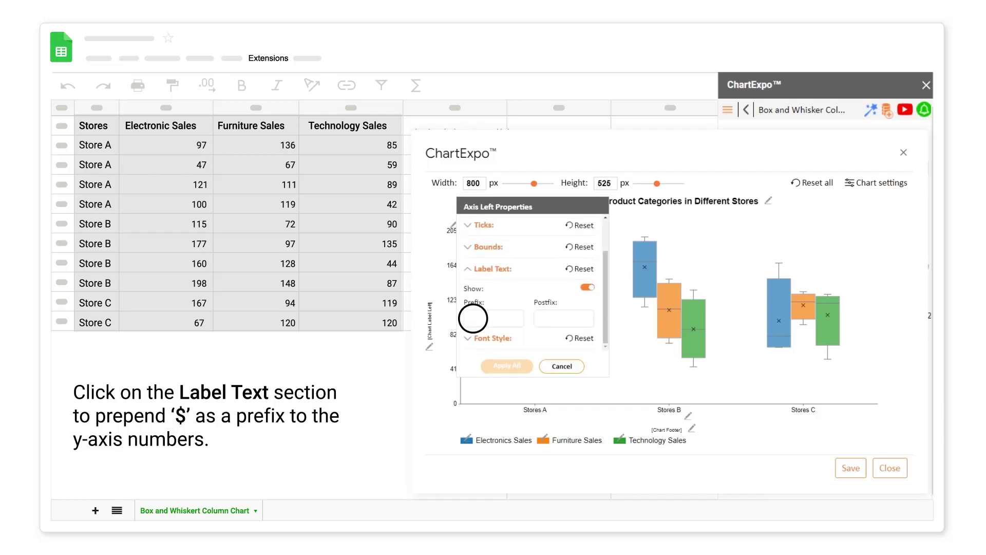
{"action": "type", "text": "$"}
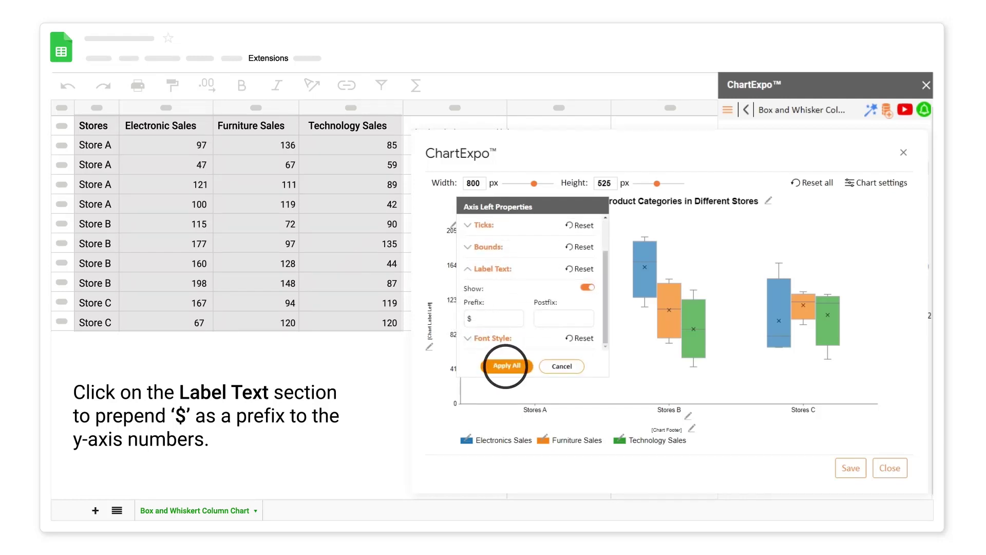
{"action": "left_click", "coordinate": [506, 366]}
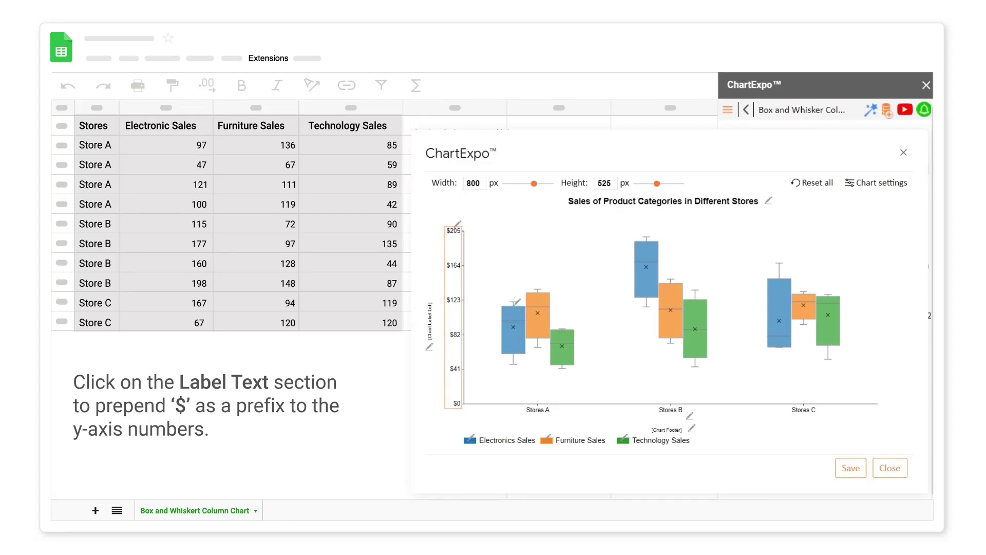
- Set the gap between boxes to 5
{"action": "left_click", "coordinate": [516, 302]}
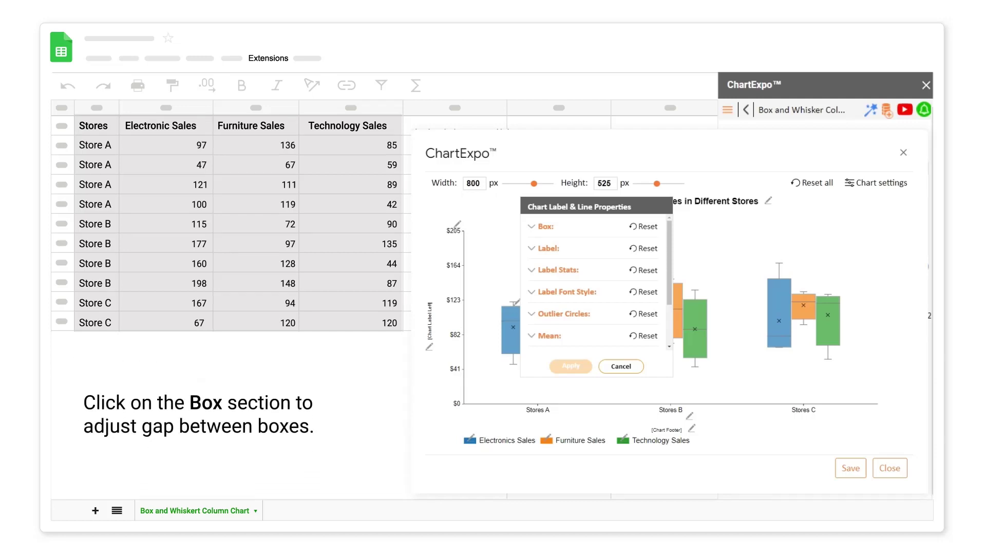
{"action": "left_click", "coordinate": [531, 226]}
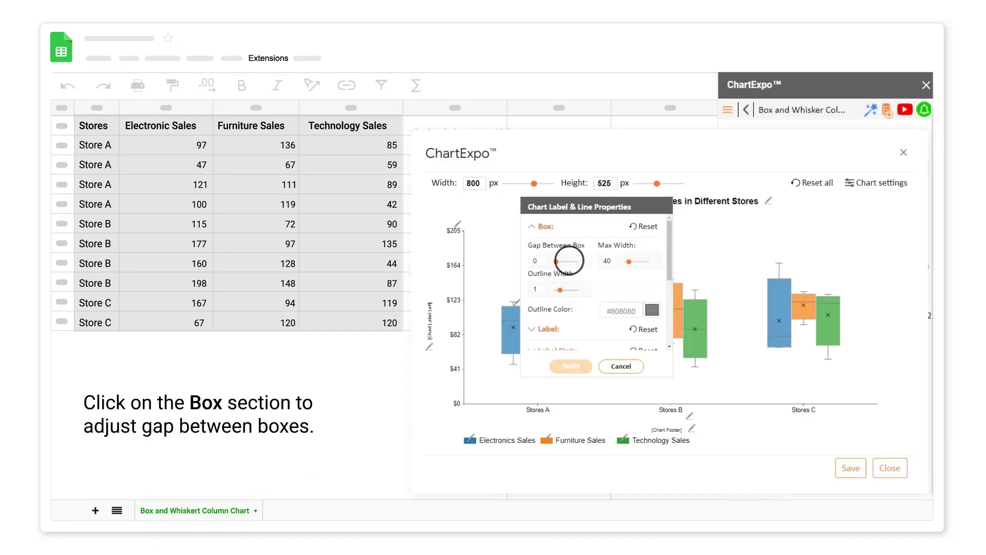
{"action": "left_click", "coordinate": [567, 260]}
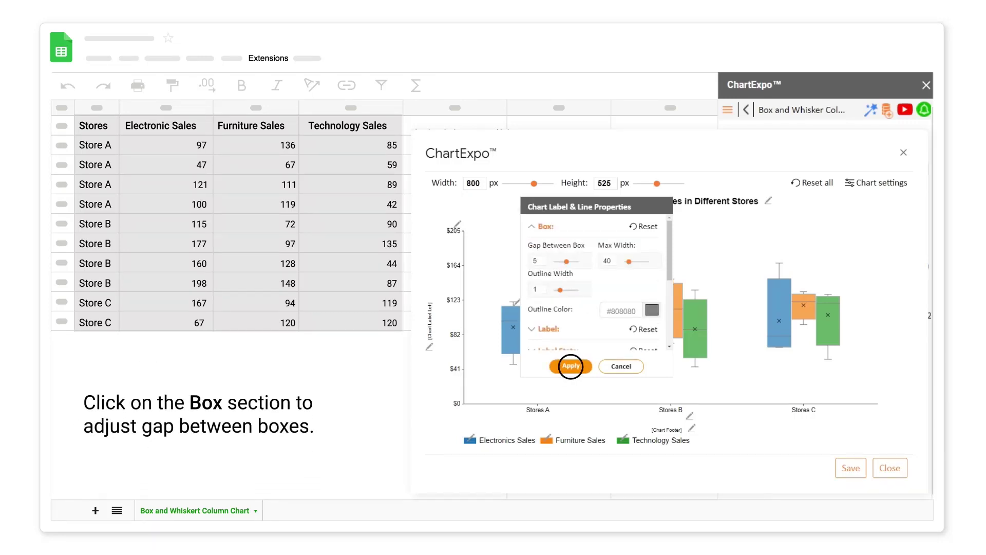
{"action": "left_click", "coordinate": [570, 366]}
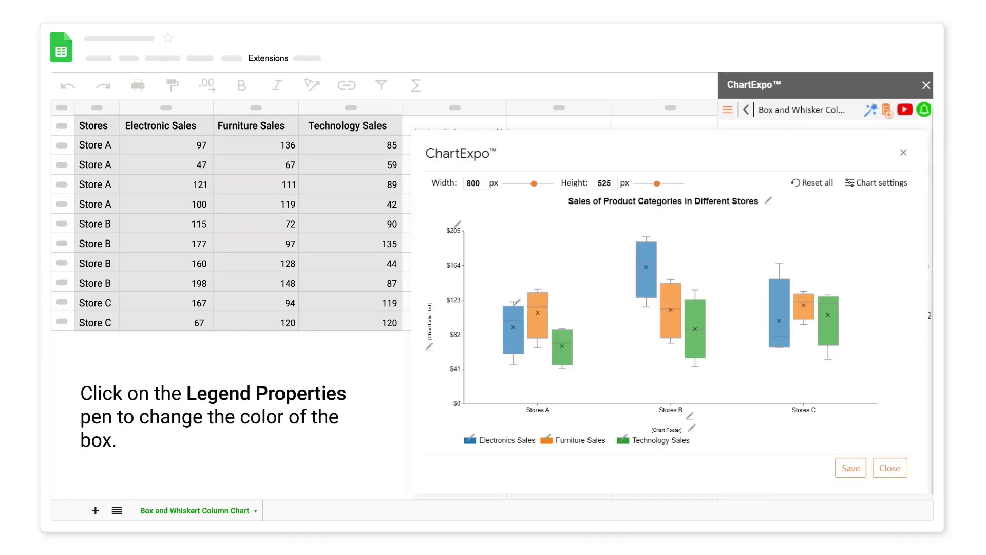
- Recolour the boxes: Electronics Sales purple (#aa1cbb), Furniture Sales yellow-green, Technology Sales blue
{"action": "left_click", "coordinate": [470, 437]}
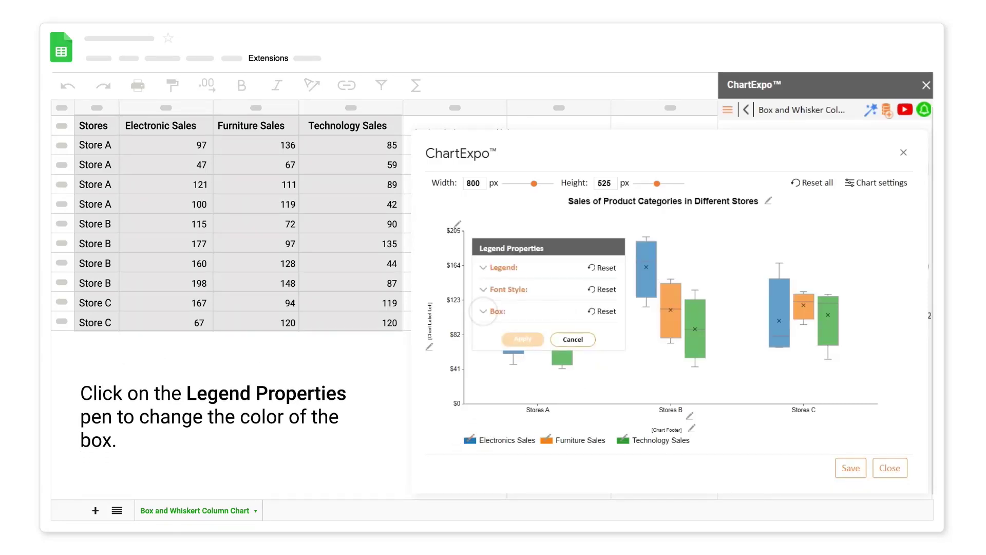
{"action": "left_click", "coordinate": [483, 310]}
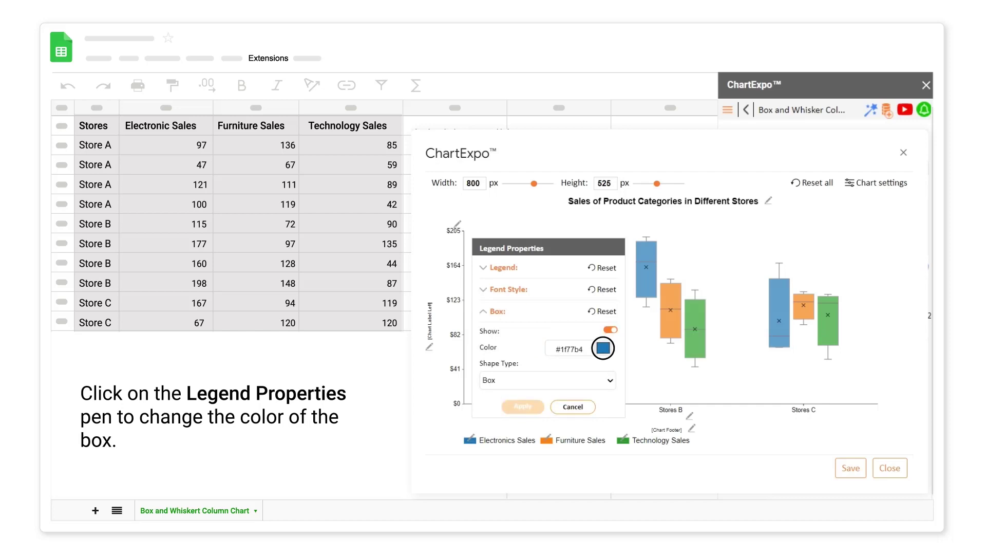
{"action": "left_click", "coordinate": [603, 348]}
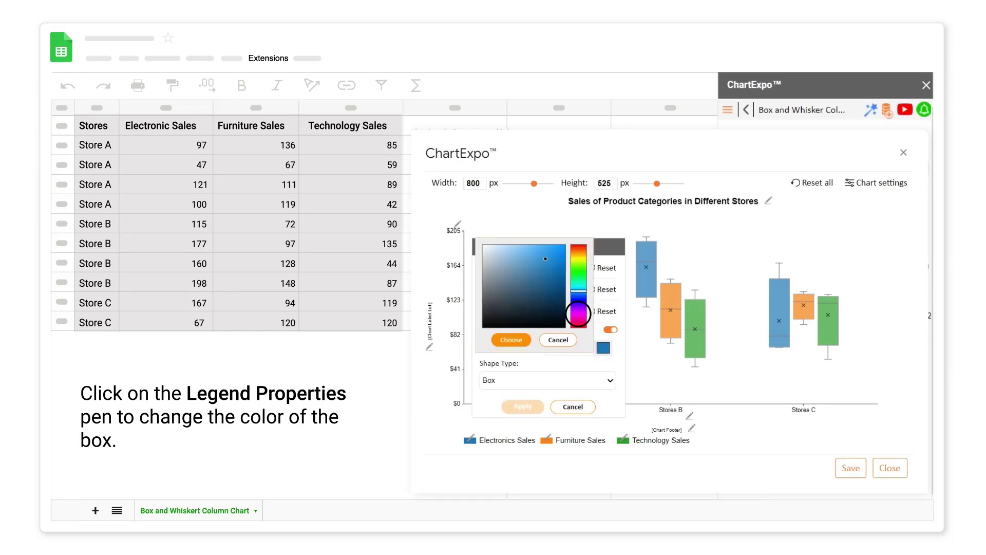
{"action": "left_click", "coordinate": [578, 312]}
{"action": "left_click", "coordinate": [511, 340]}
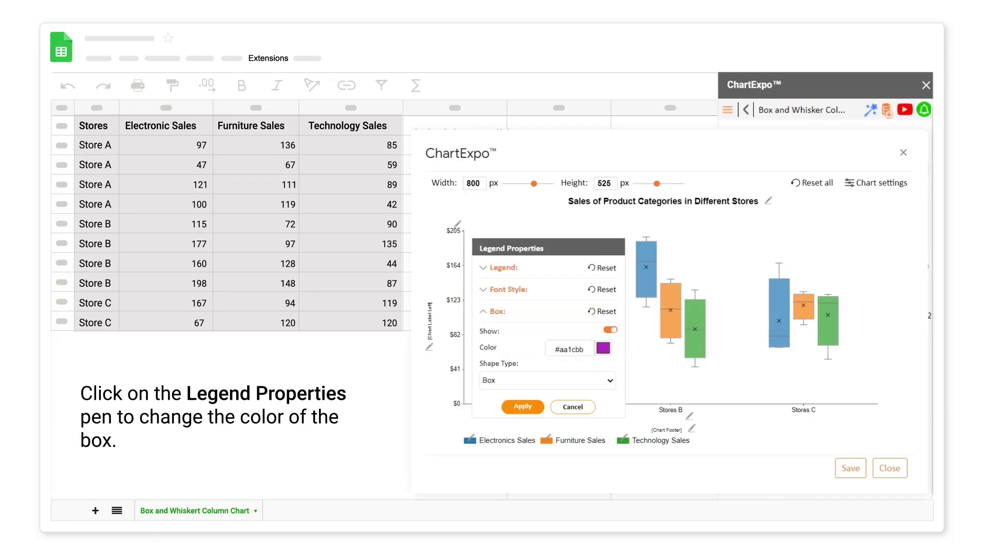
{"action": "left_click", "coordinate": [522, 406]}
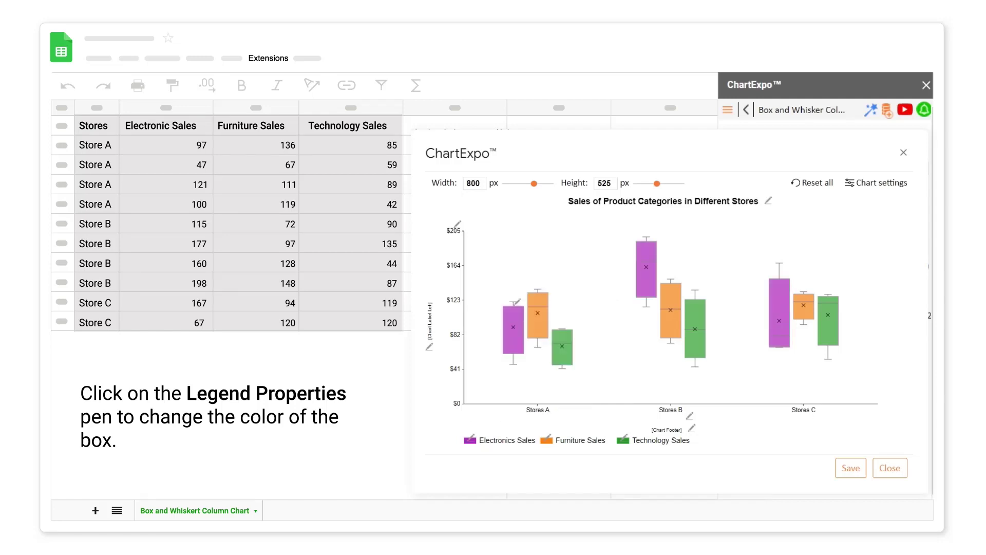
{"action": "left_click", "coordinate": [547, 439]}
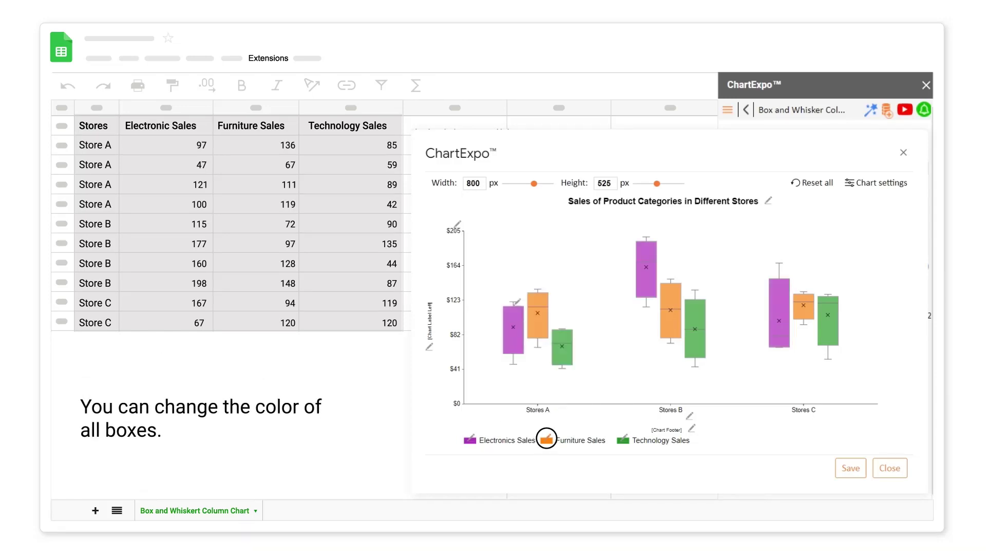
{"action": "left_click", "coordinate": [623, 439]}
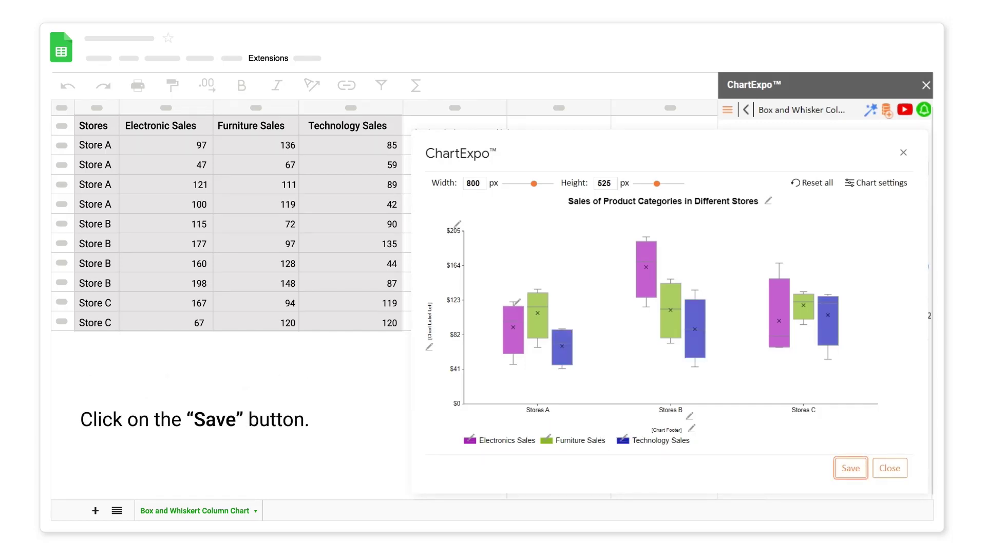
- Save the chart, export it as a PNG, and add the image to the sheet
{"action": "left_click", "coordinate": [850, 468]}
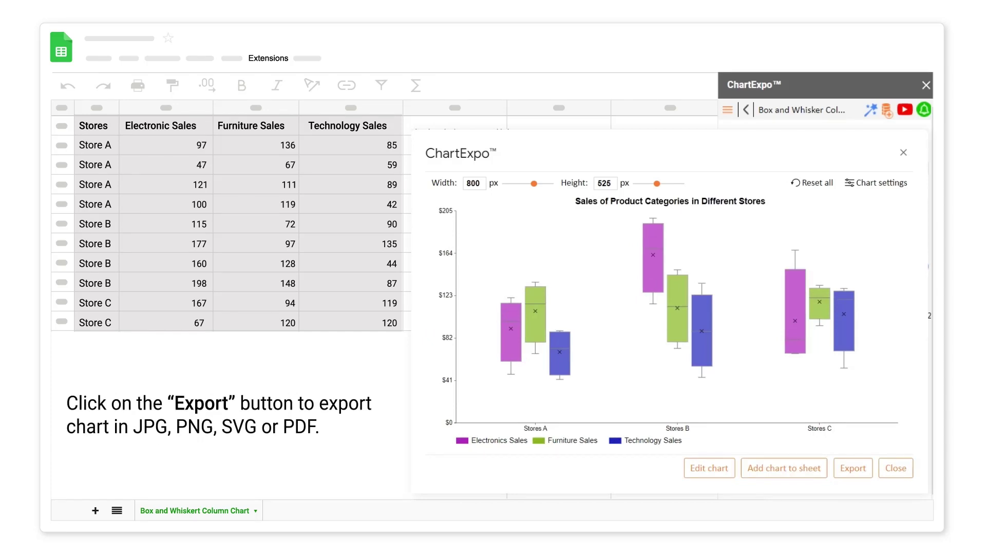
{"action": "left_click", "coordinate": [852, 467]}
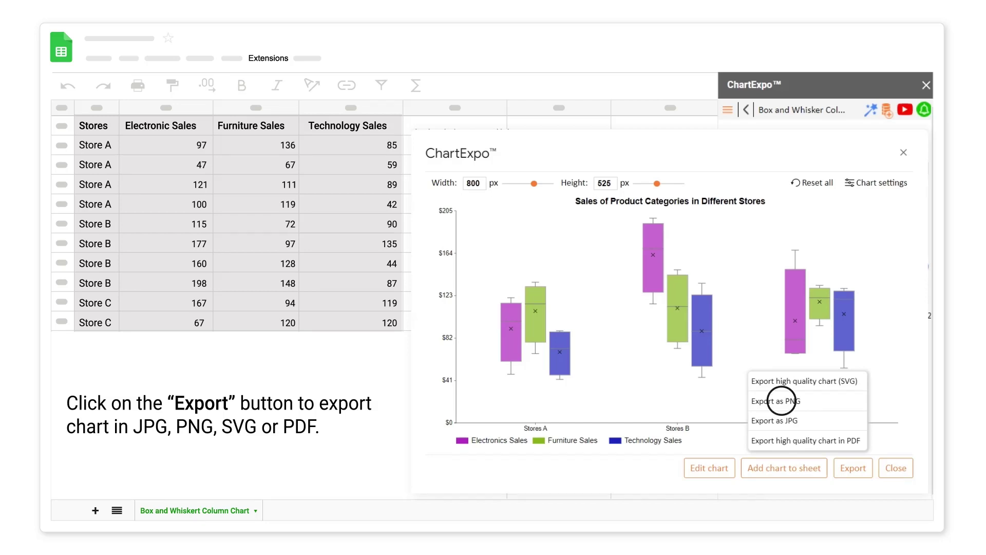
{"action": "left_click", "coordinate": [781, 401]}
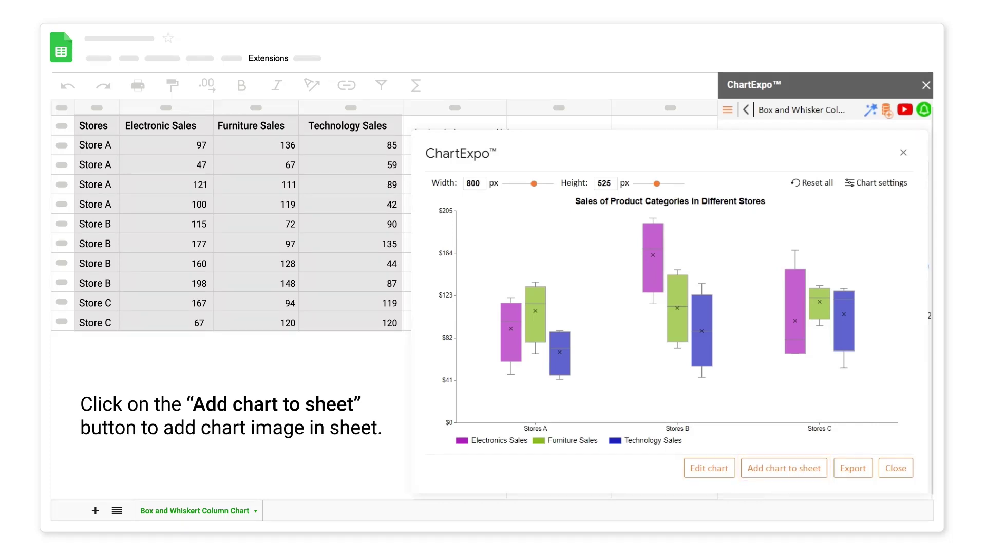
{"action": "left_click", "coordinate": [784, 467]}
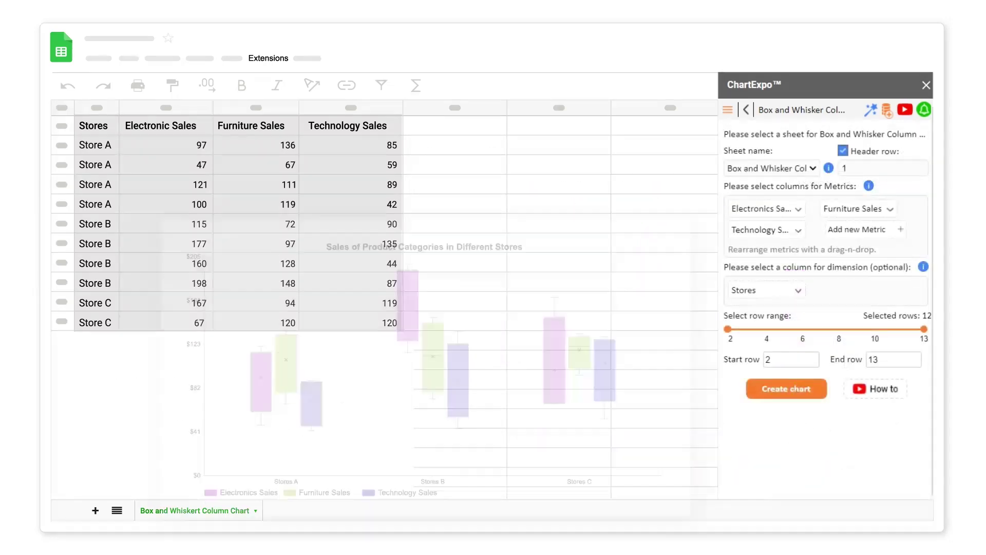